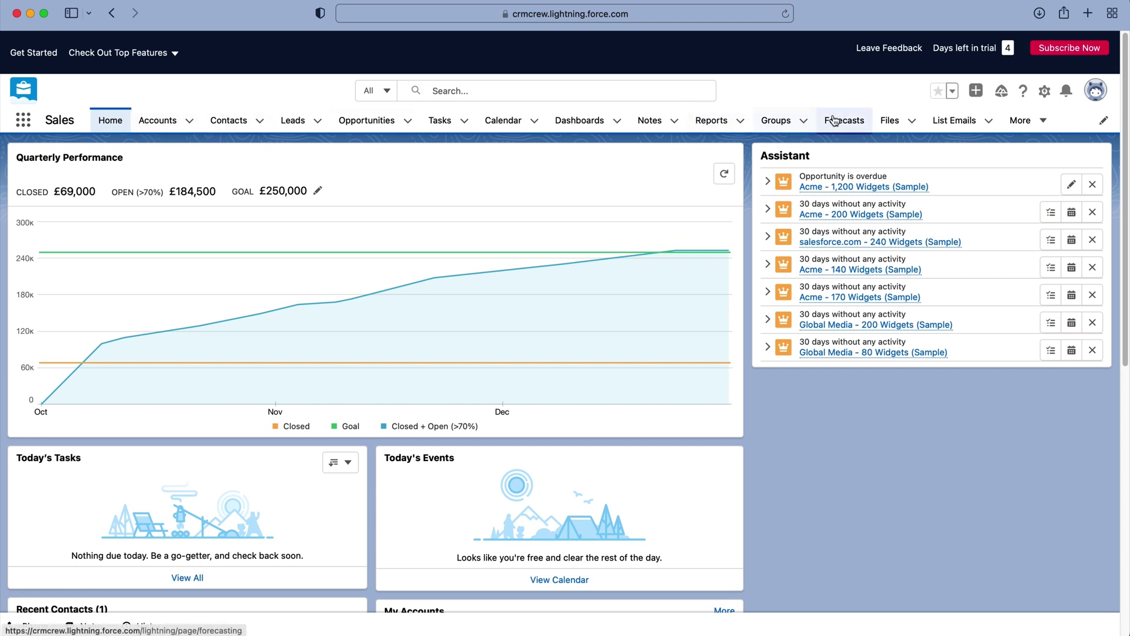
left_click(776, 122)
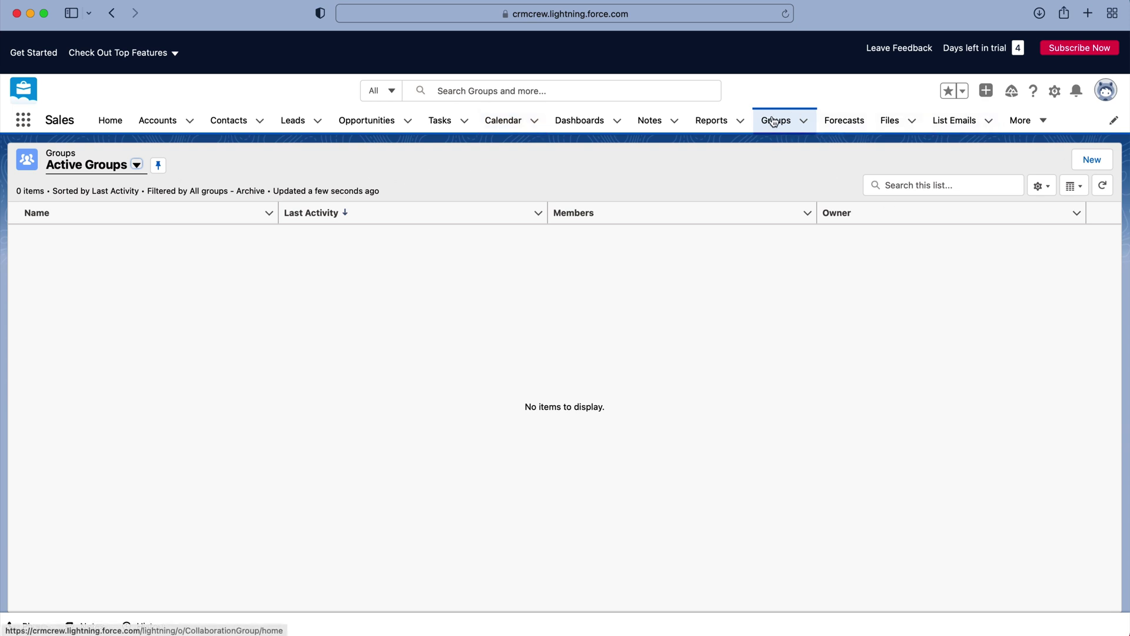
Start a new group named 'Test Group' and visit its Description and Information fields
left_click(1092, 164)
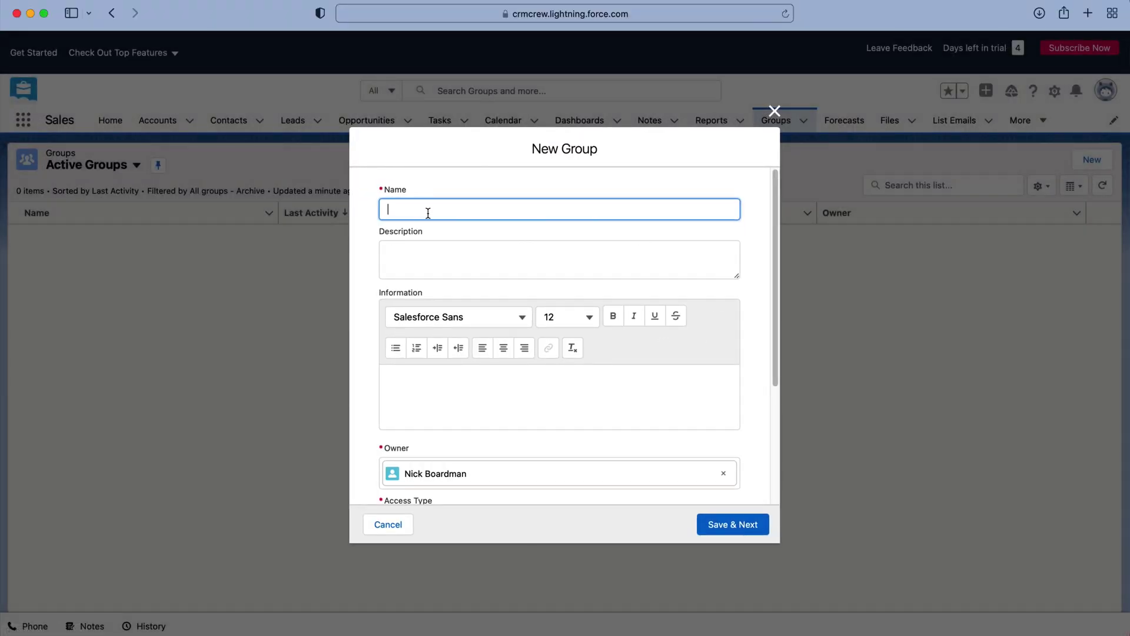
type("Test Group")
left_click(388, 254)
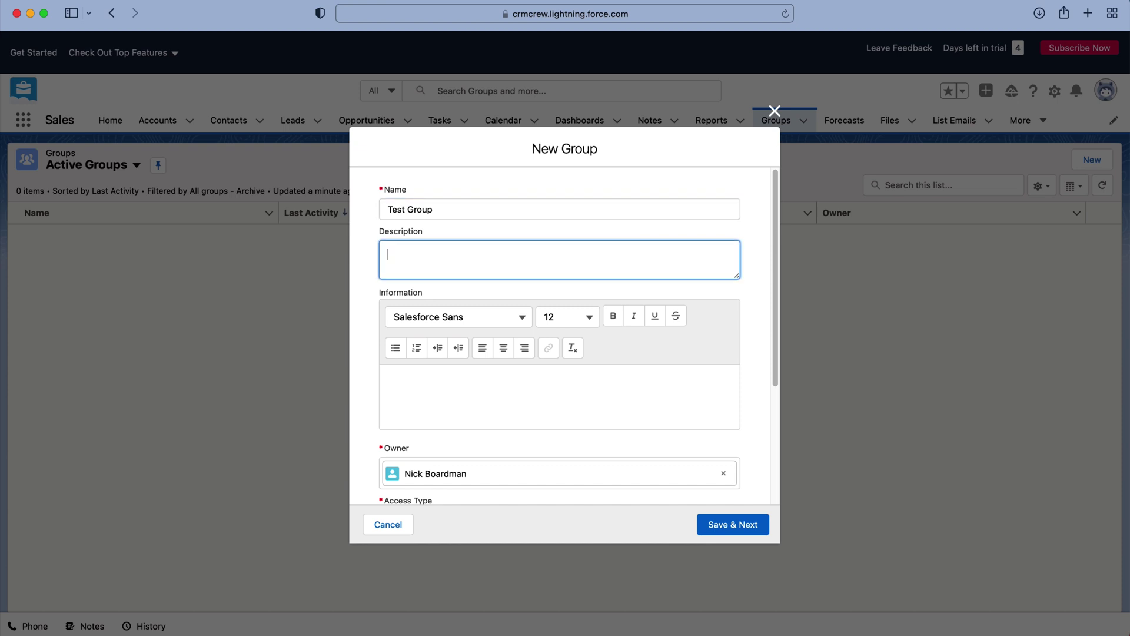
left_click(369, 270)
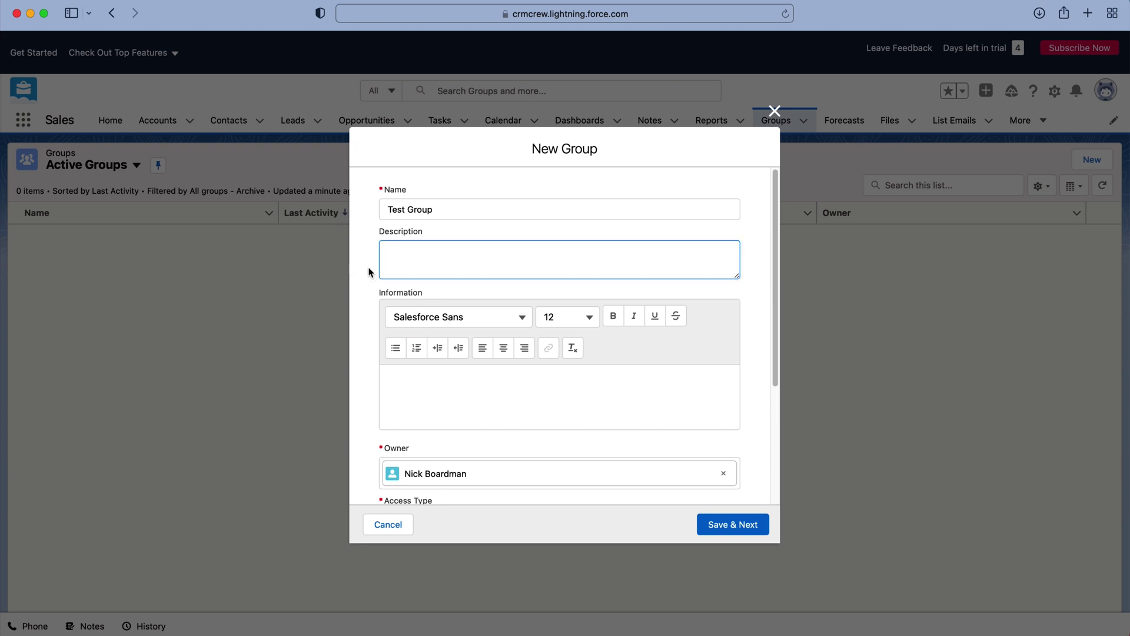
left_click(465, 401)
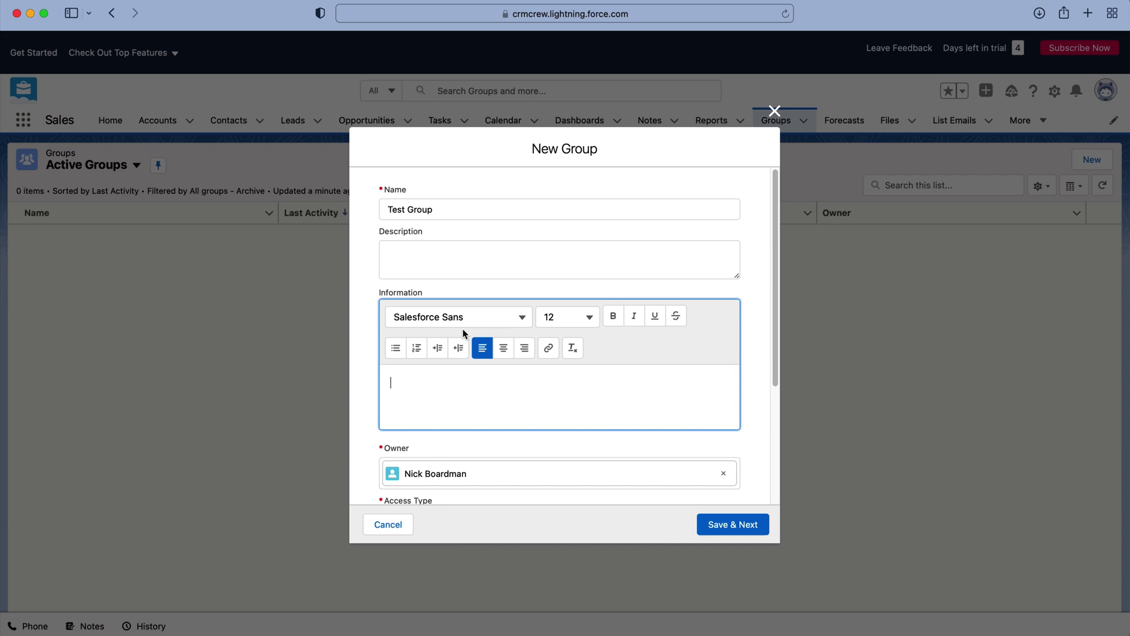
scroll(558, 369, "down", 3)
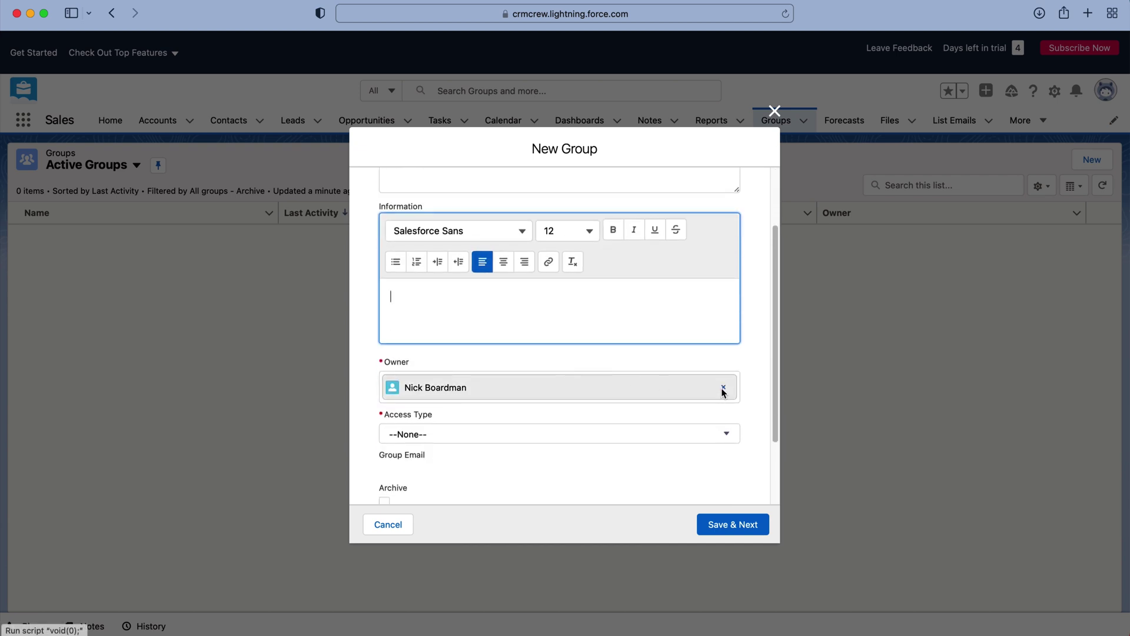
Clear the group owner and re-select the suggested person as owner
left_click(723, 387)
left_click(482, 370)
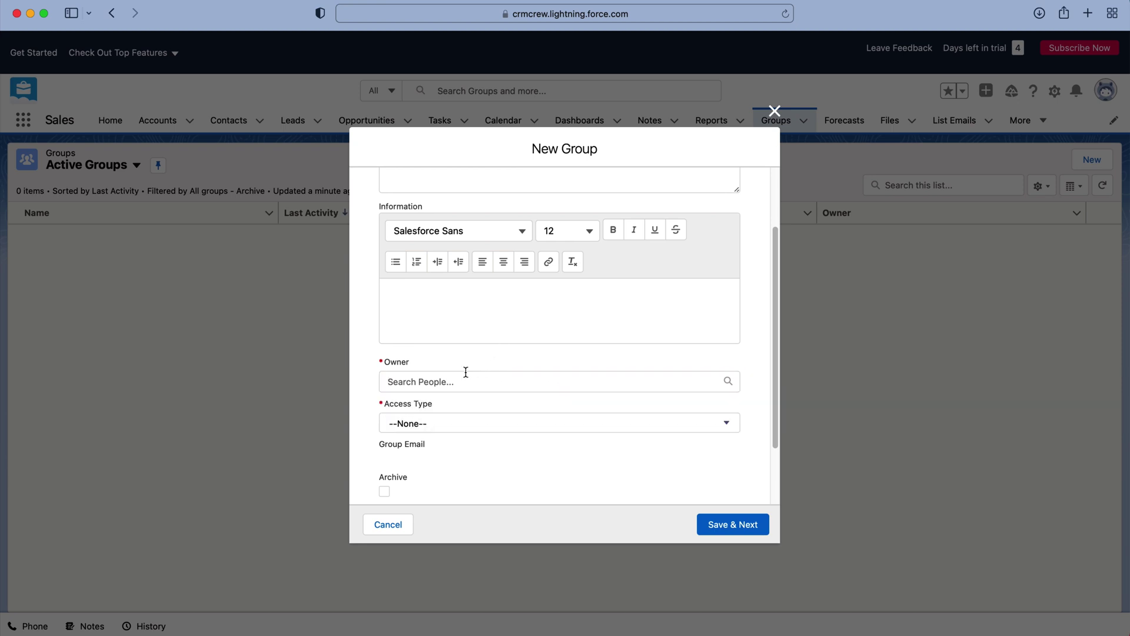
left_click(464, 380)
left_click(449, 412)
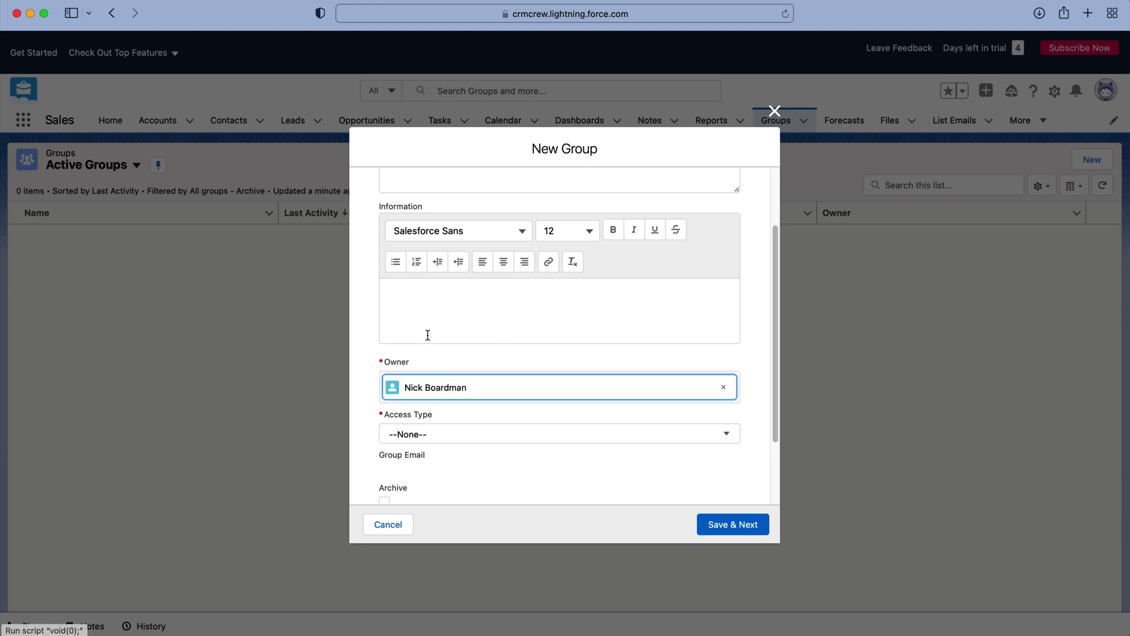
scroll(527, 447, "down", 2)
left_click(446, 397)
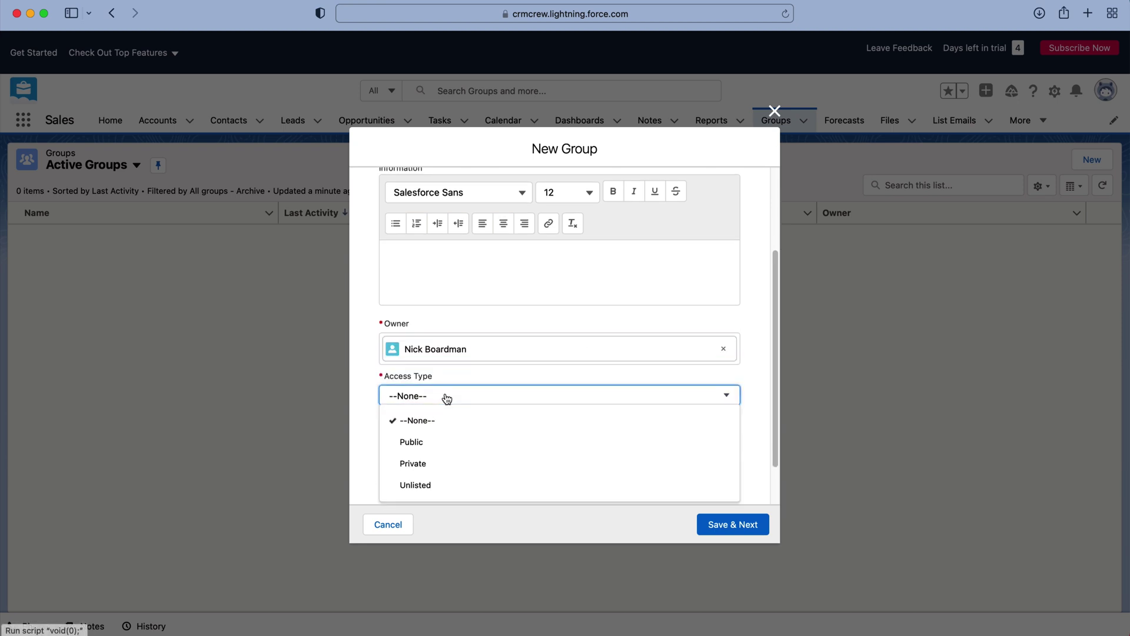
Set the group's Access Type to Public
scroll(448, 398, "down", 1)
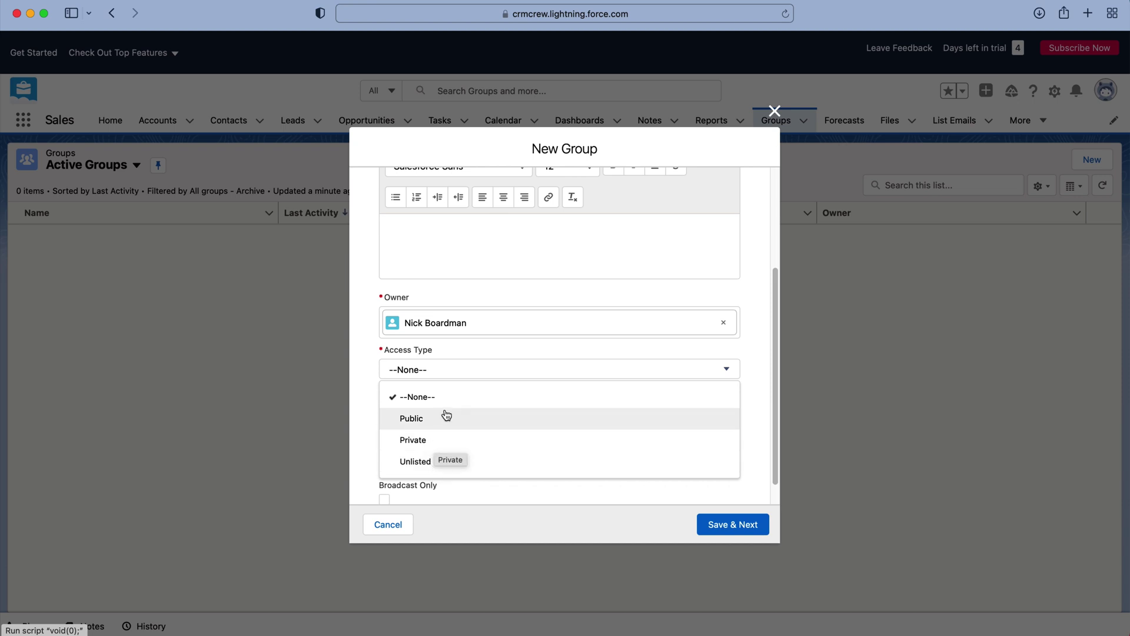
left_click(363, 419)
scroll(543, 417, "down", 1)
left_click(446, 345)
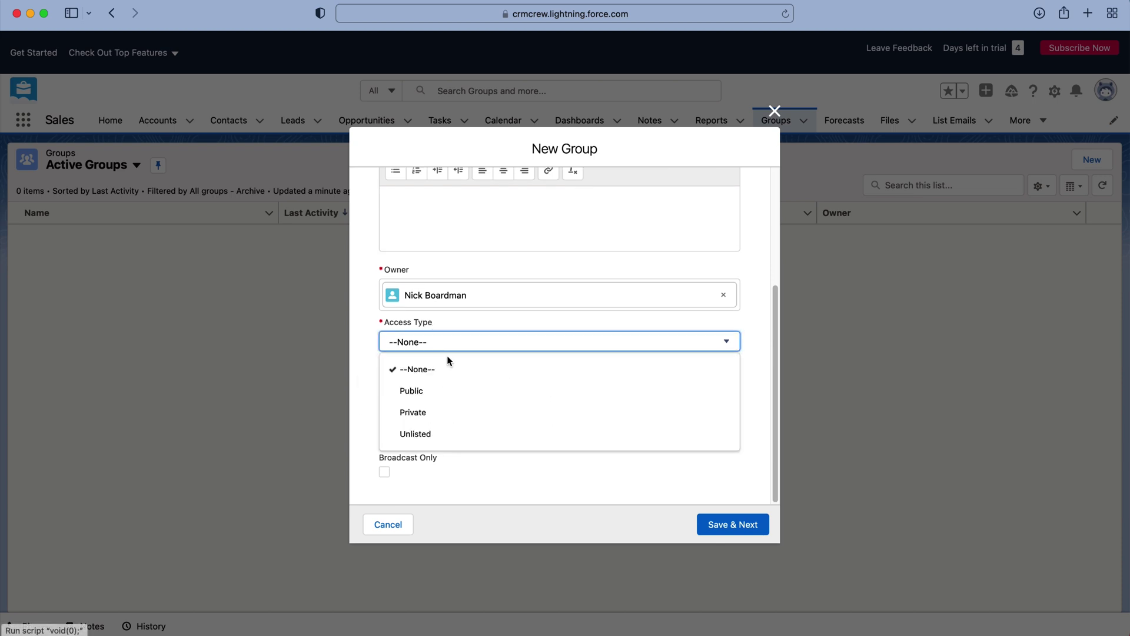
left_click(412, 391)
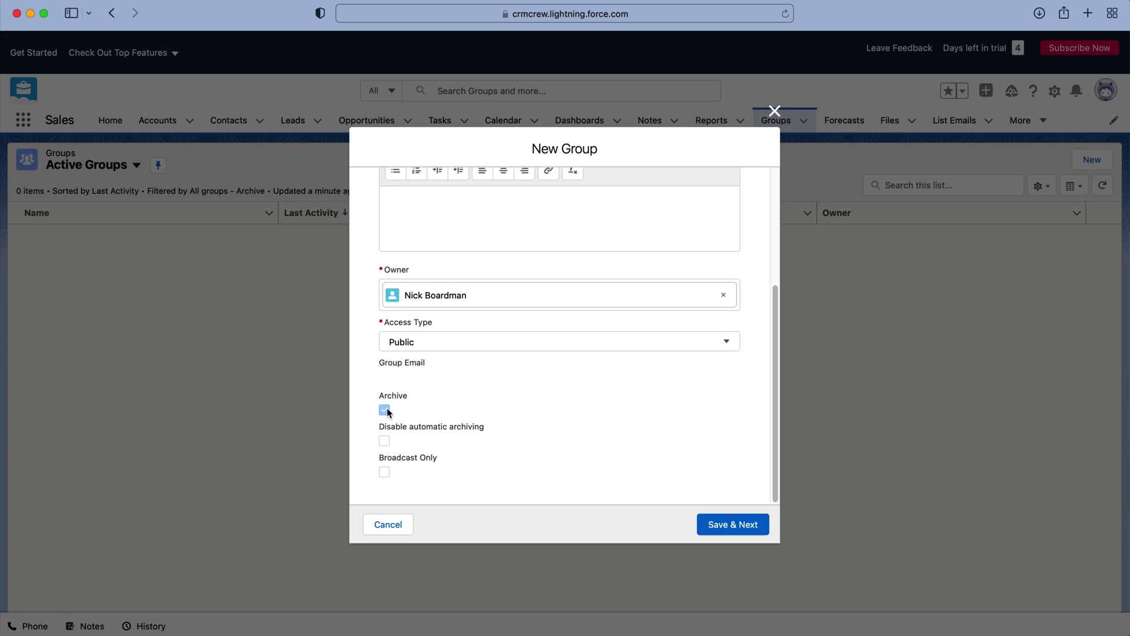
Toggle Archive and Disable automatic archiving on and off, leaving both unchecked
left_click(384, 410)
left_click(387, 411)
left_click(386, 442)
left_click(385, 442)
Save Test Group, skip the photo, then search for the owner and open their record
left_click(721, 521)
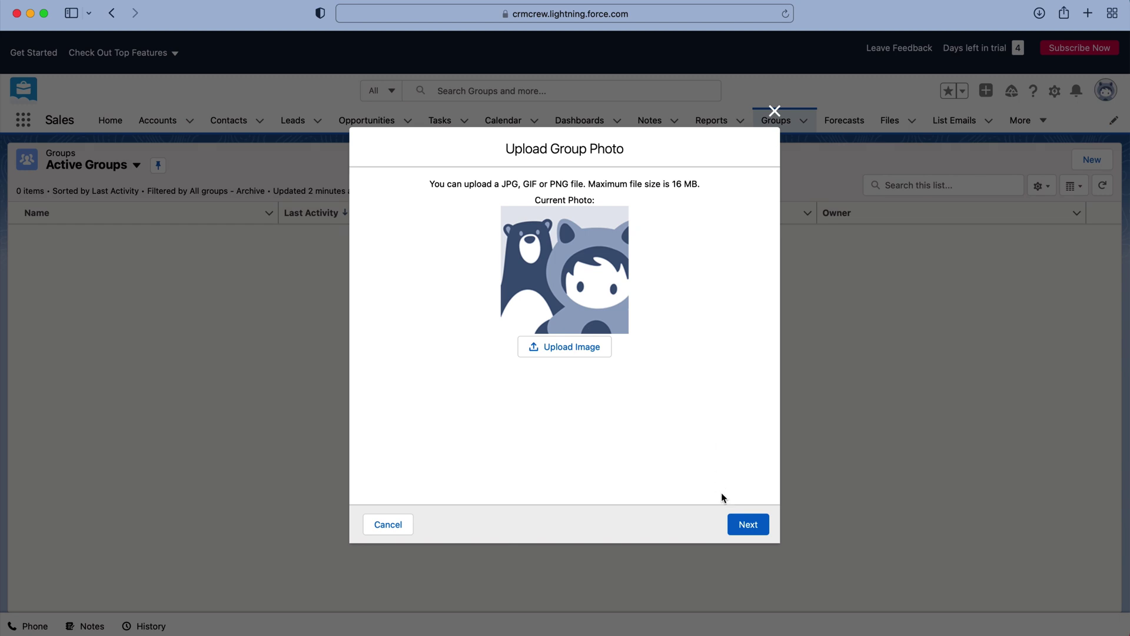
left_click(747, 523)
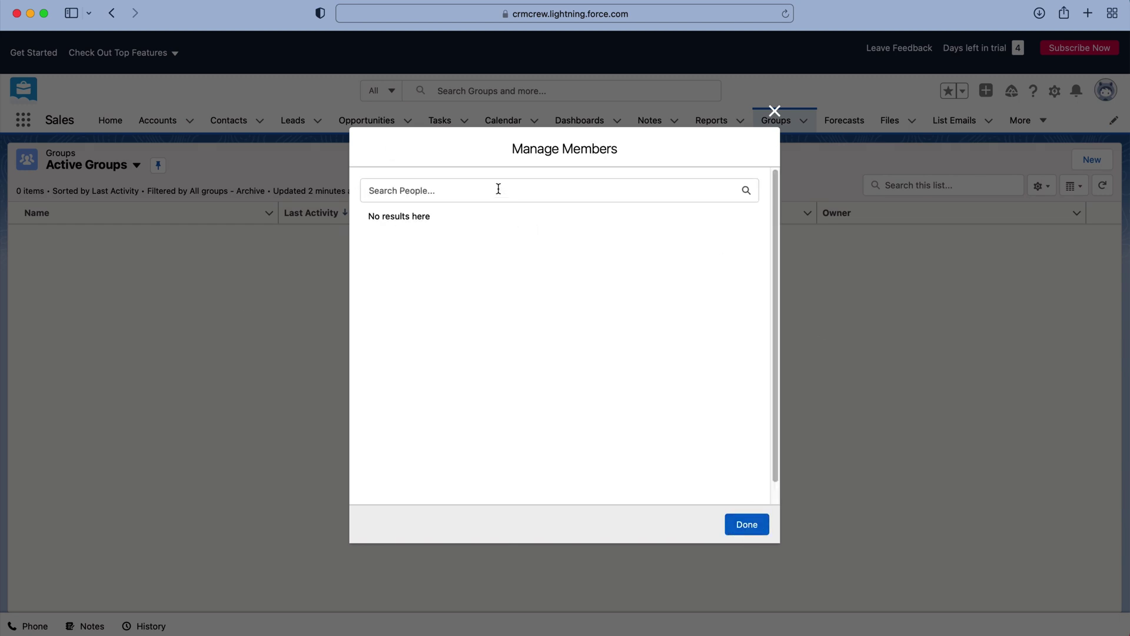
left_click(499, 189)
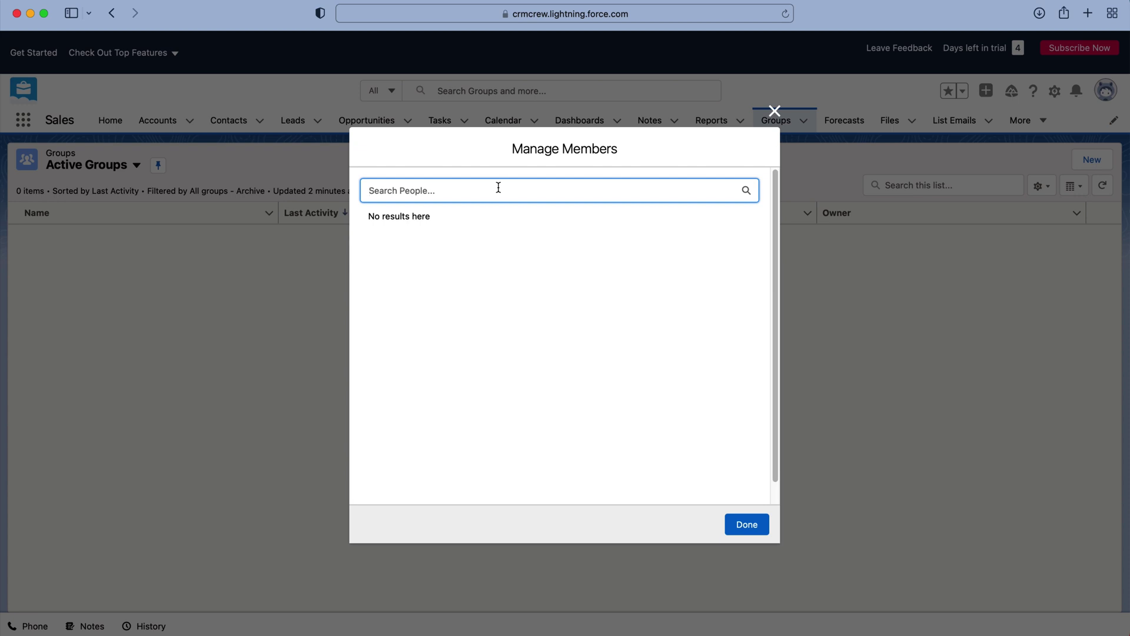
left_click(480, 249)
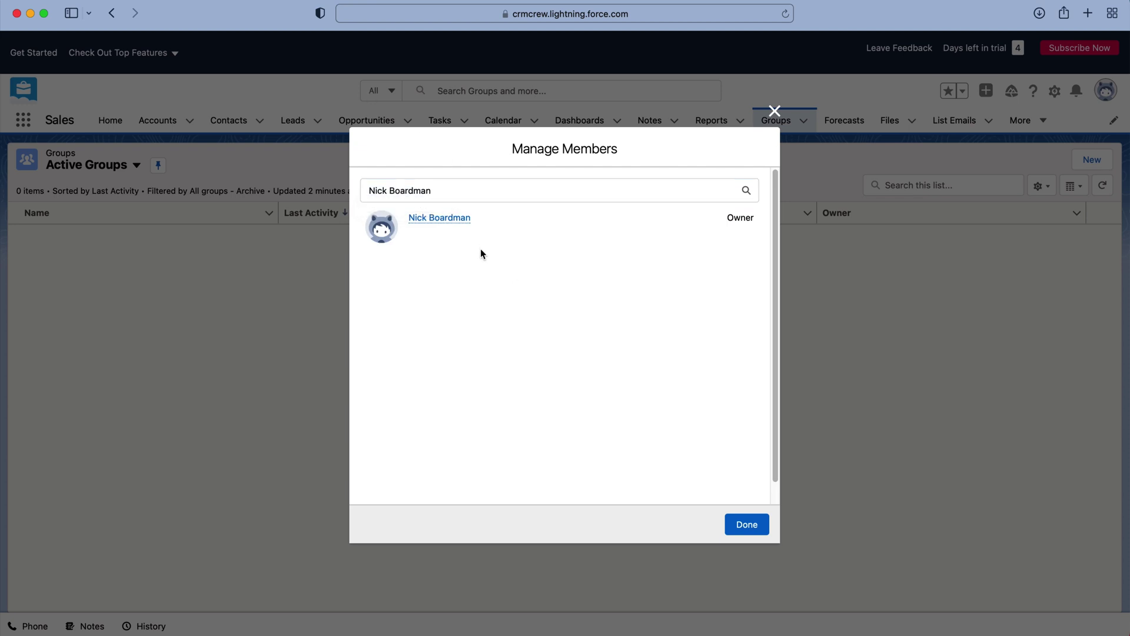
left_click(456, 219)
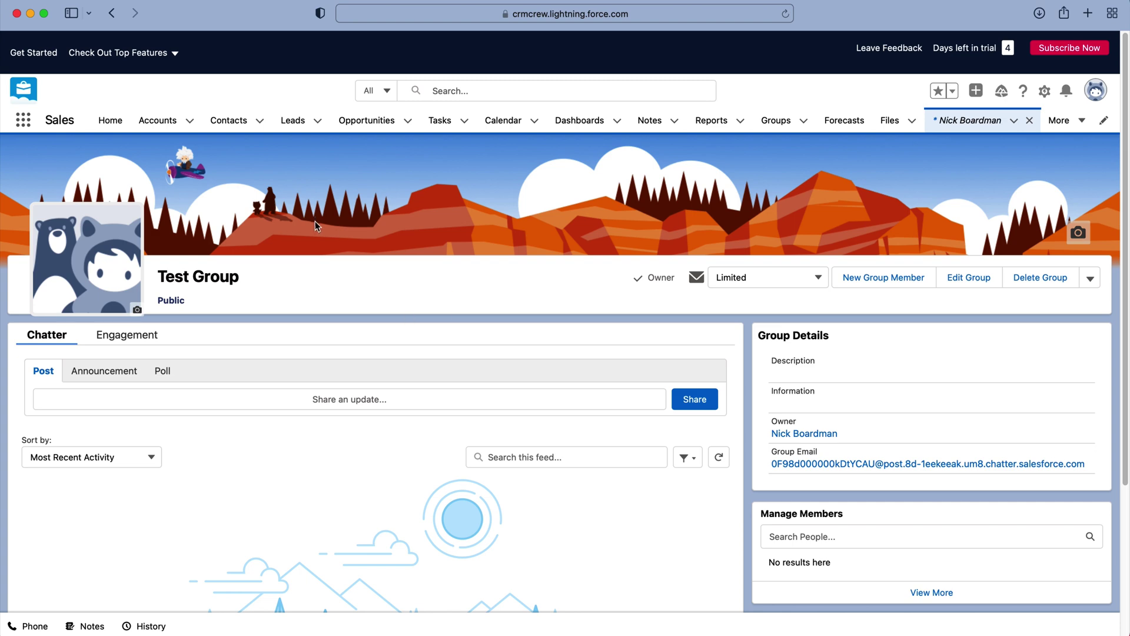
scroll(314, 220, "down", 5)
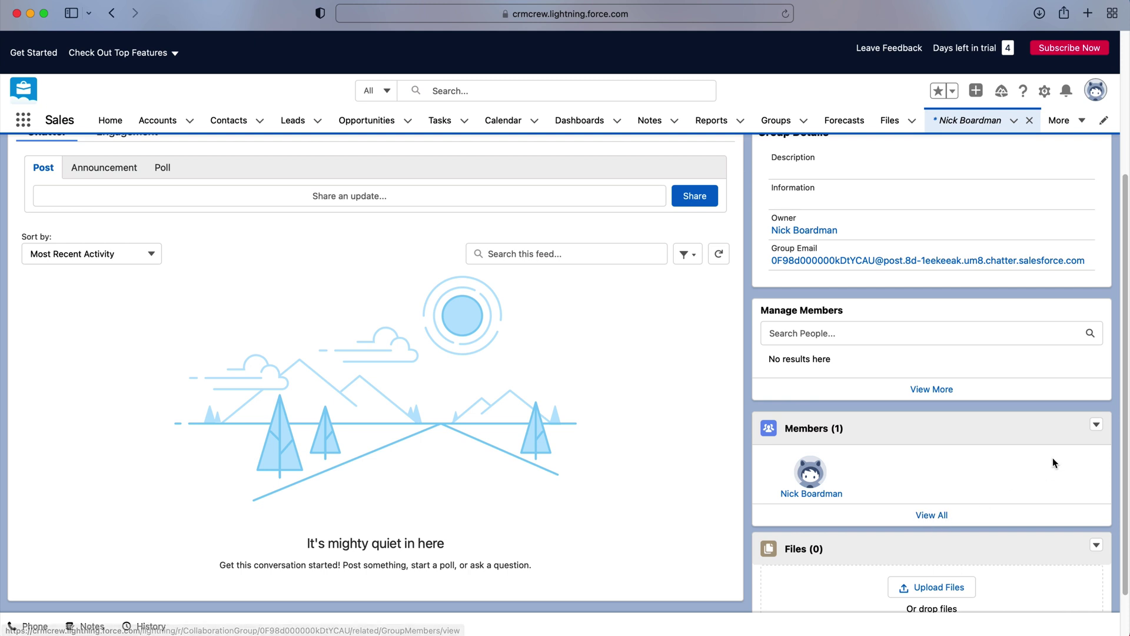
scroll(871, 436, "up", 5)
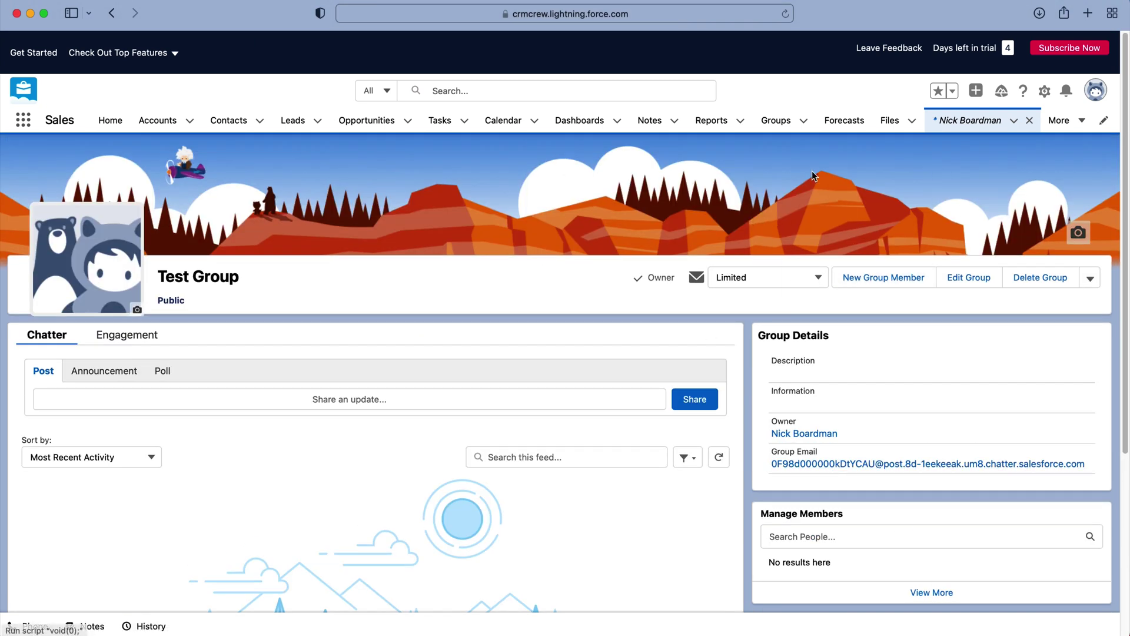
left_click(776, 120)
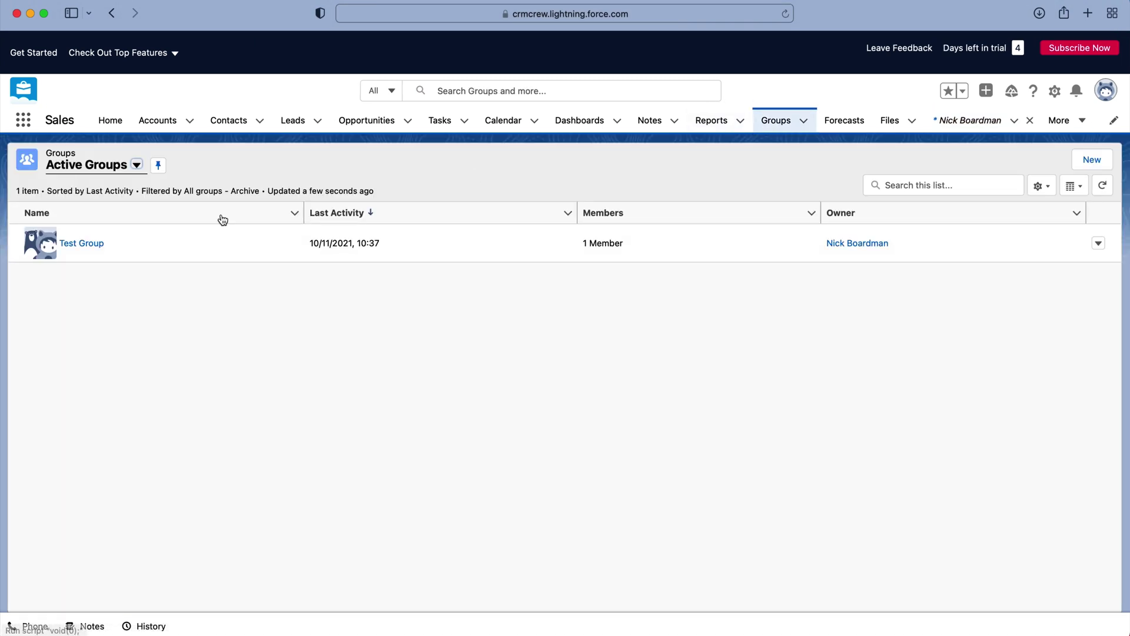
mouse_move(77, 246)
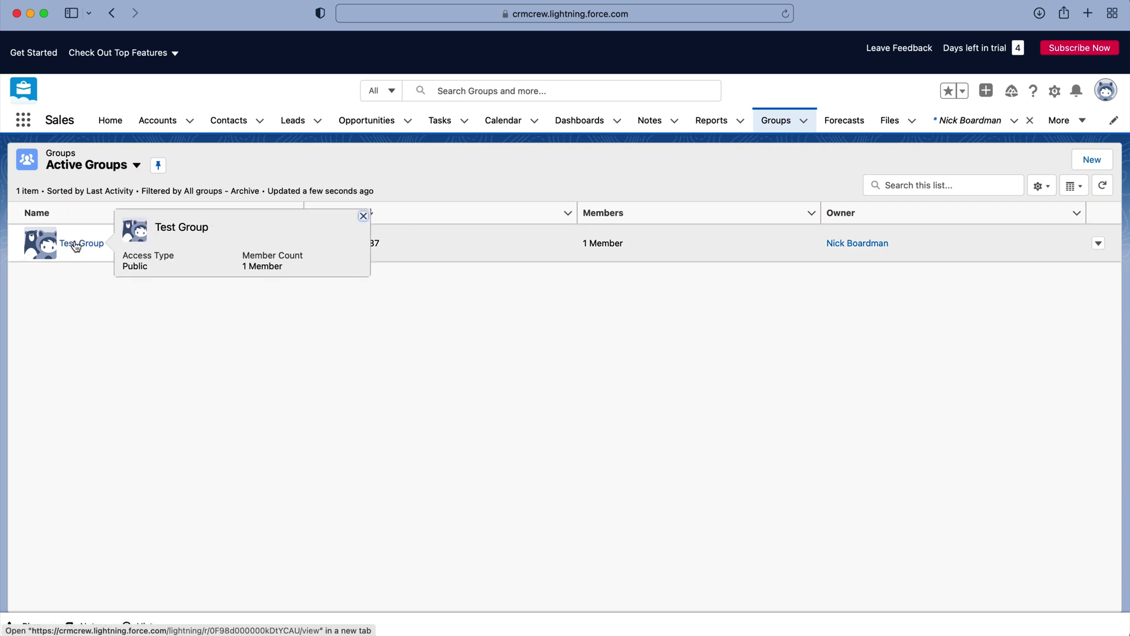
left_click(77, 246)
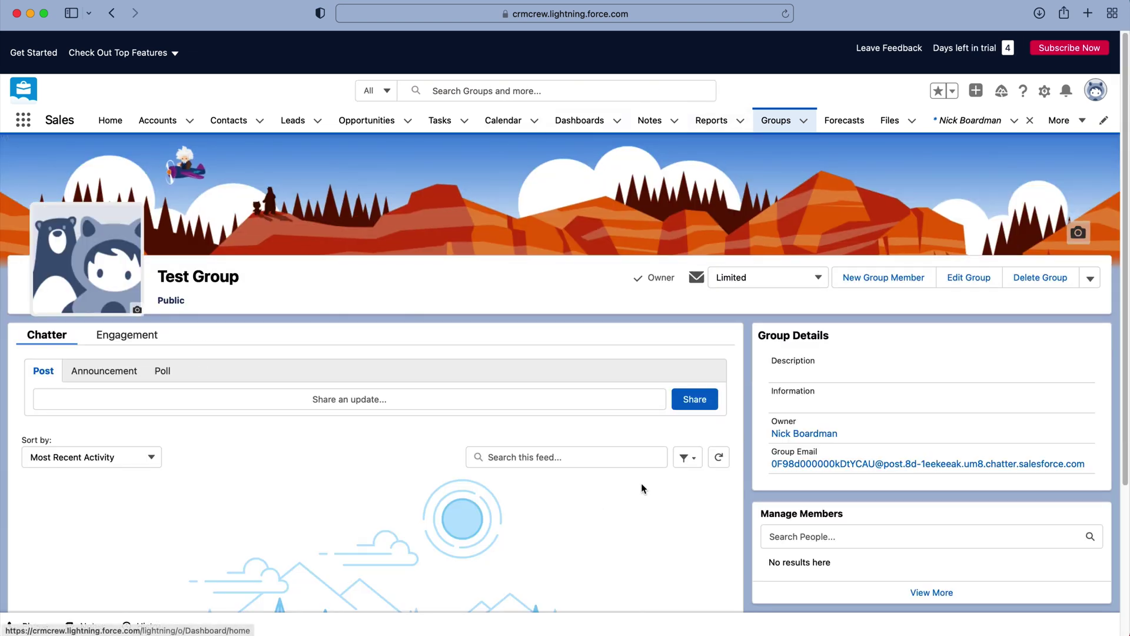
scroll(641, 488, "down", 5)
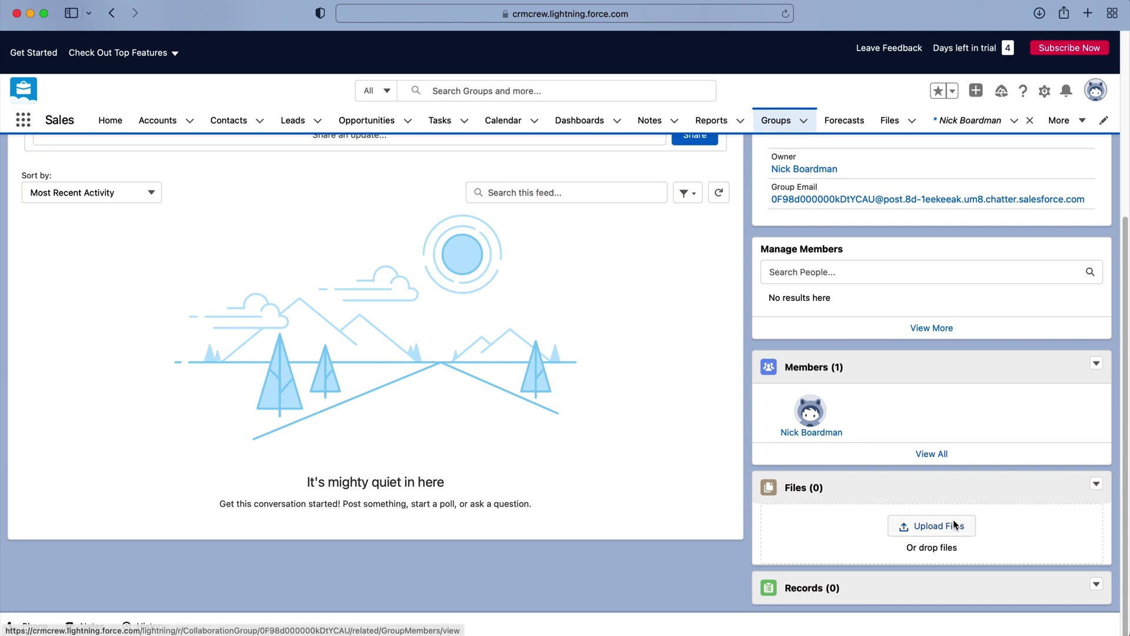
scroll(940, 529, "up", 2)
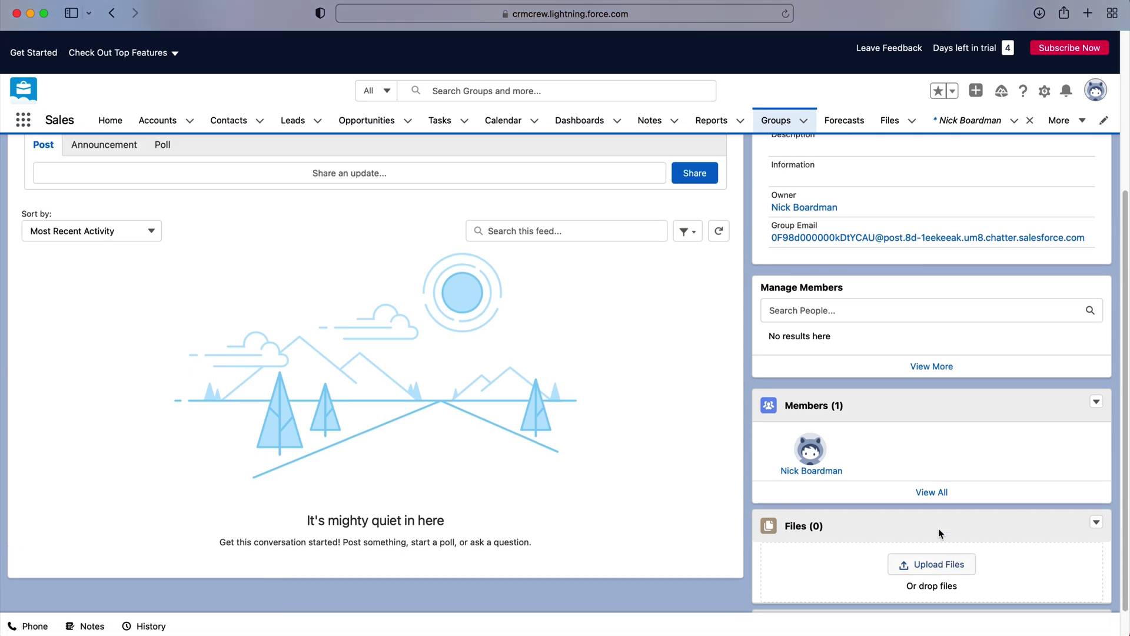
left_click(824, 312)
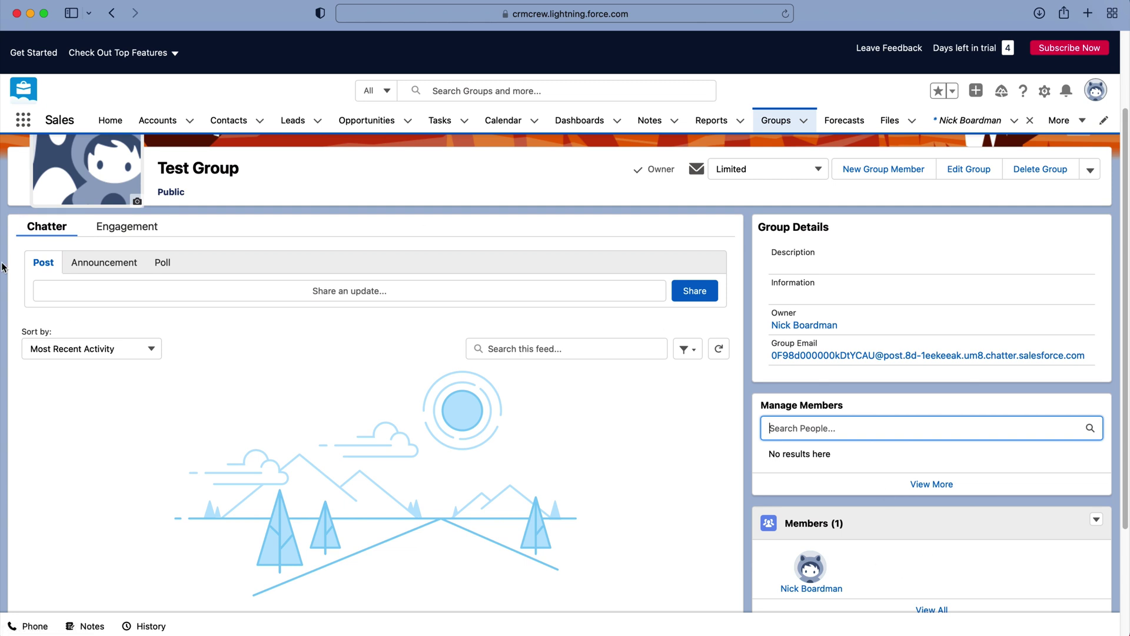
scroll(65, 235, "up", 2)
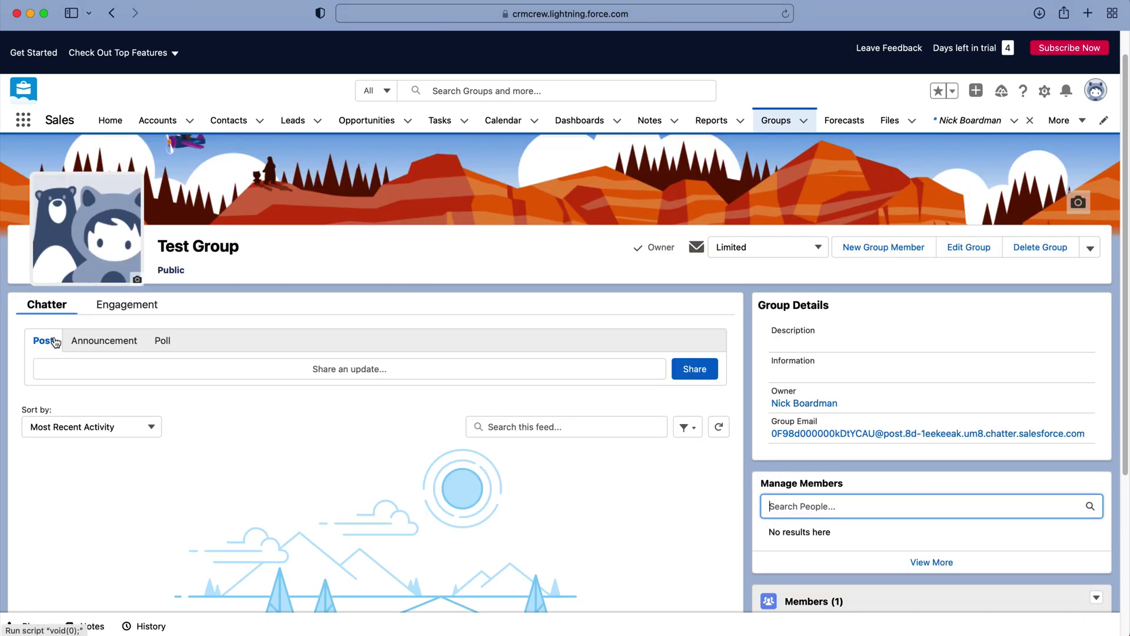
View the Test Group's Engagement charts
left_click(127, 306)
scroll(100, 328, "down", 1)
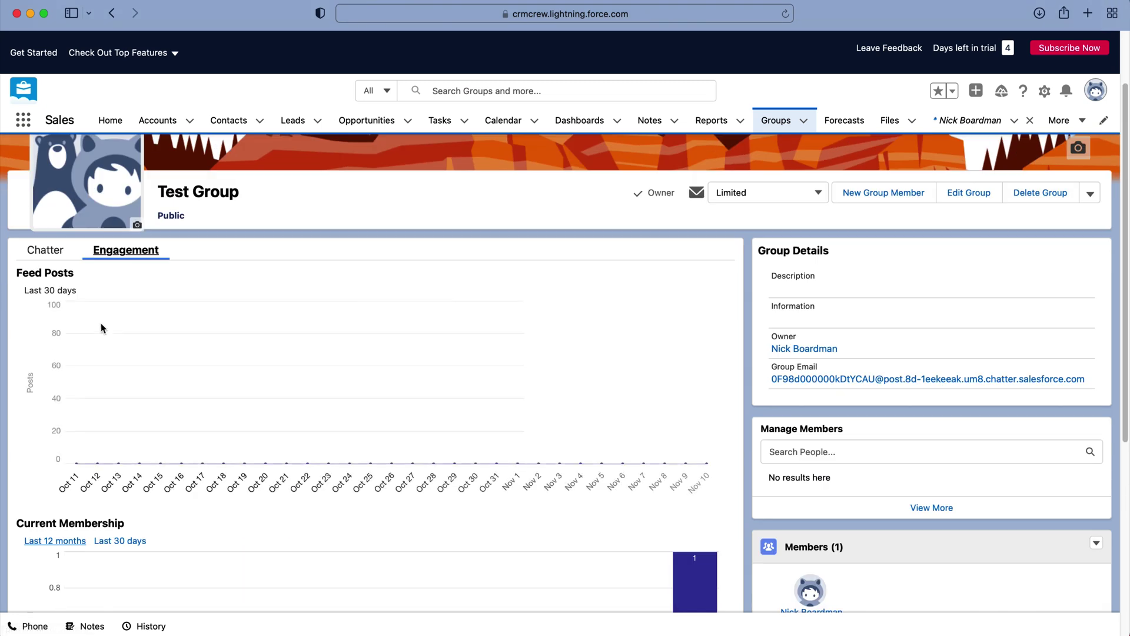
scroll(222, 371, "down", 5)
scroll(369, 540, "up", 5)
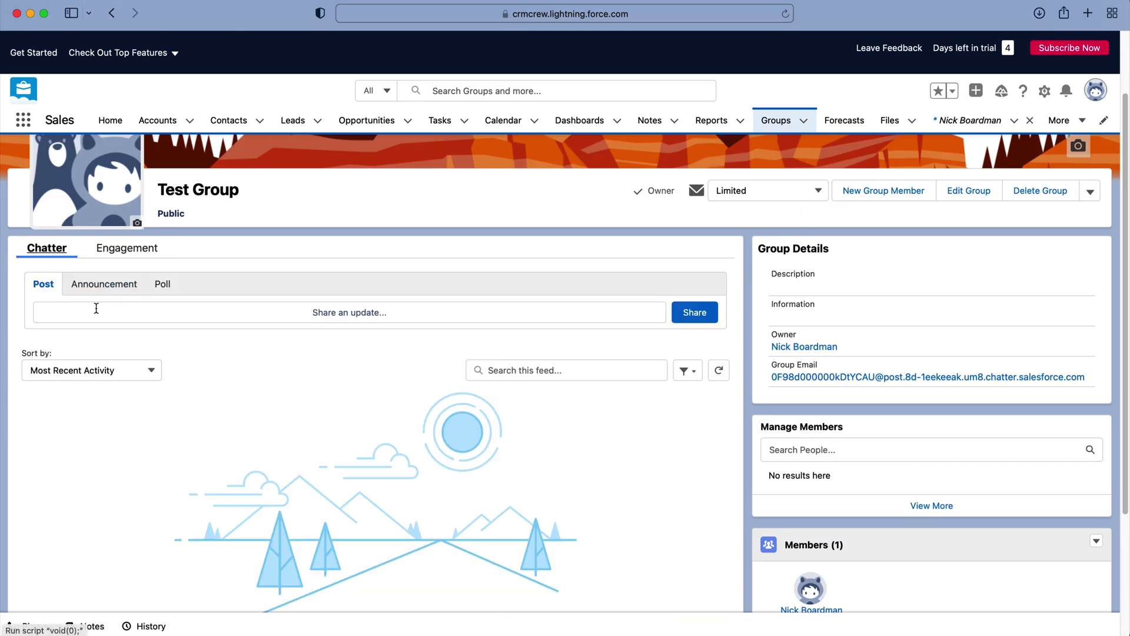
Open the Chatter composer and switch it from Announcement to an empty Poll
left_click(96, 312)
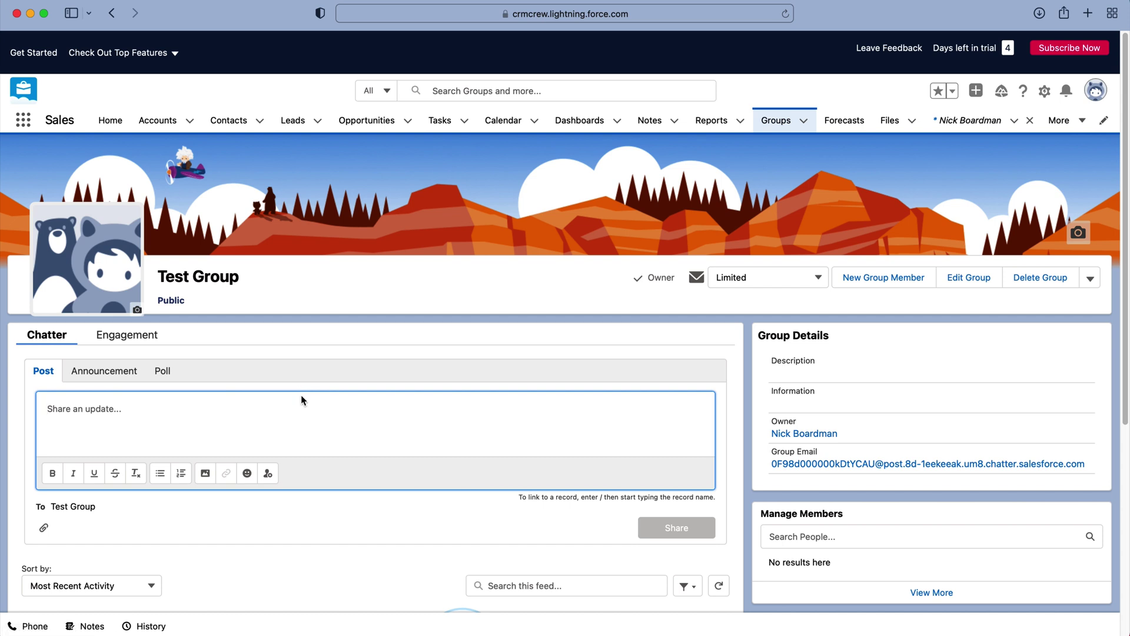
scroll(118, 399, "down", 2)
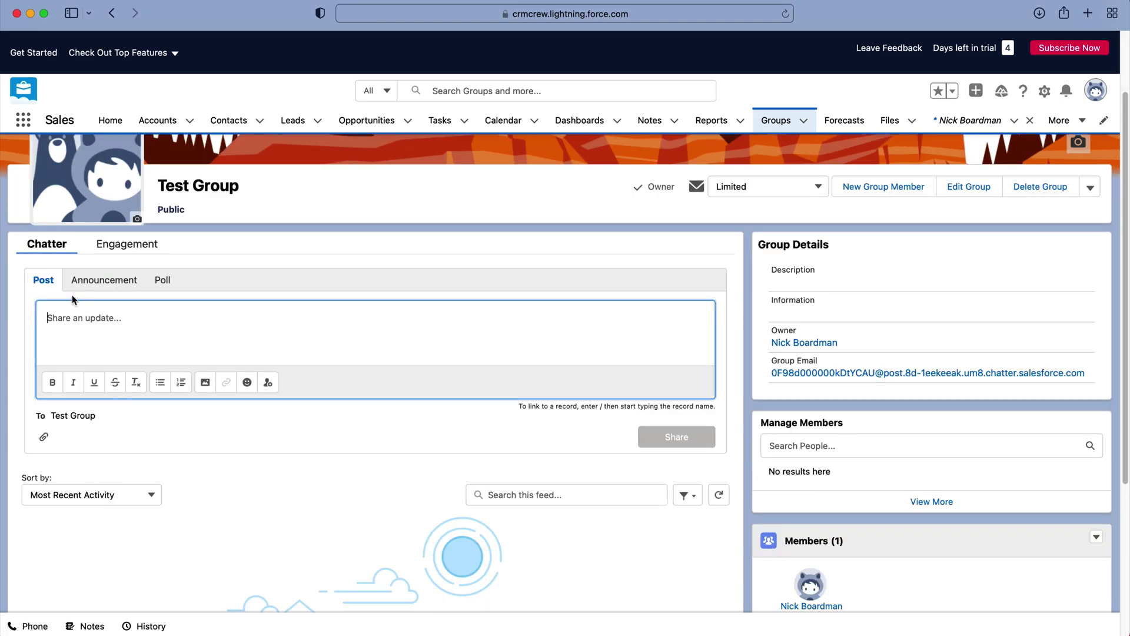
left_click(81, 287)
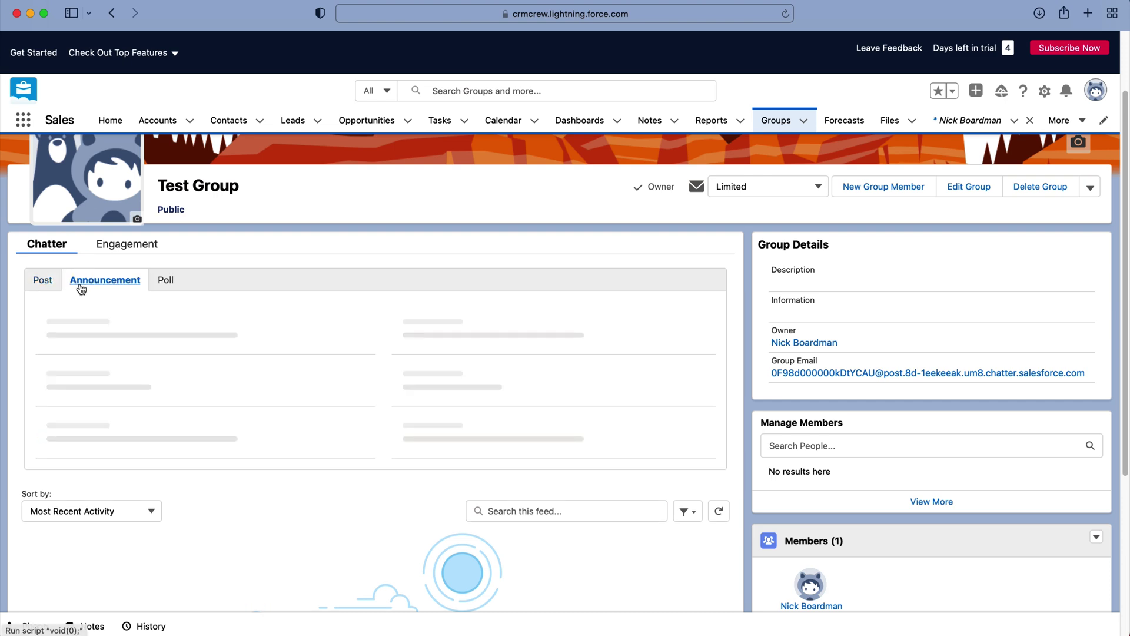
left_click(169, 282)
scroll(141, 336, "down", 5)
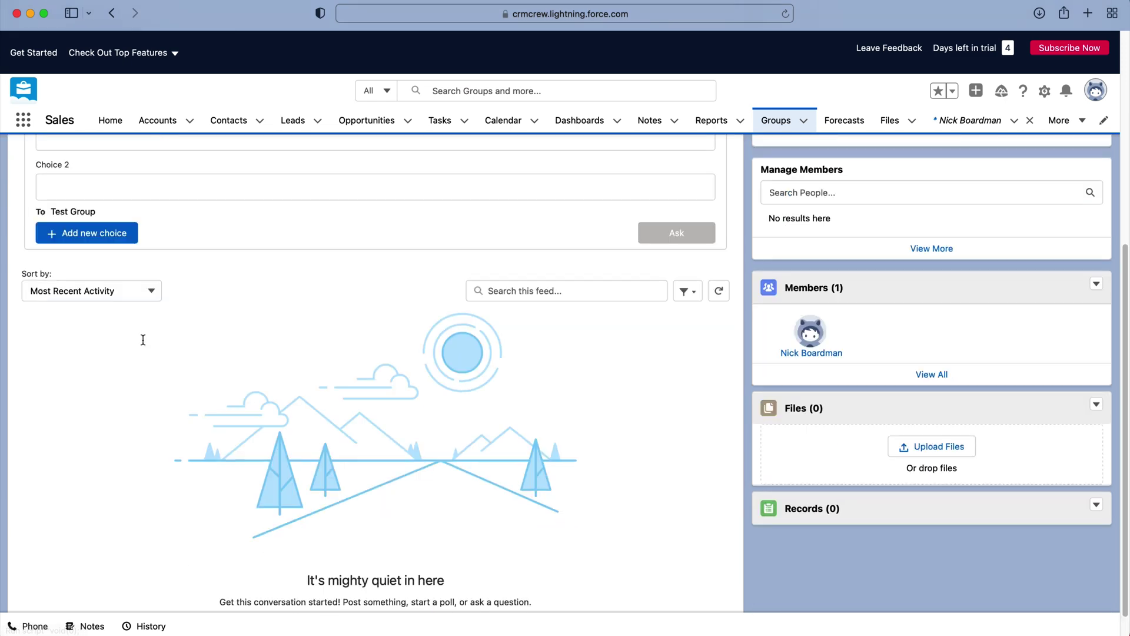
scroll(143, 340, "up", 8)
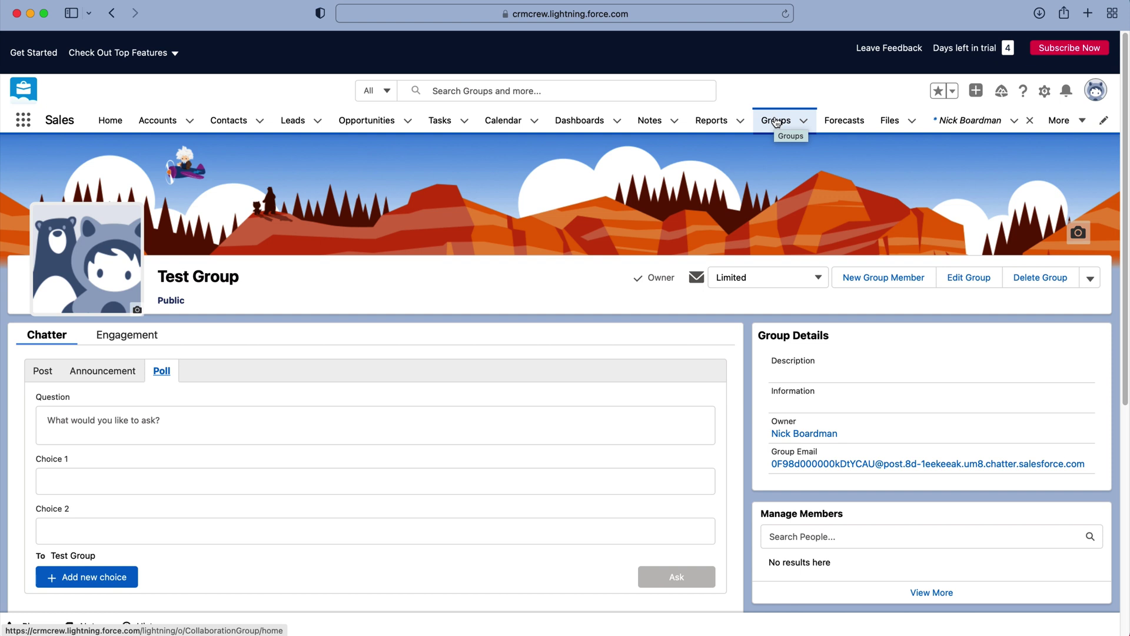
From the Active Groups list, open Edit Group for Test Group, then cancel unchanged
left_click(776, 122)
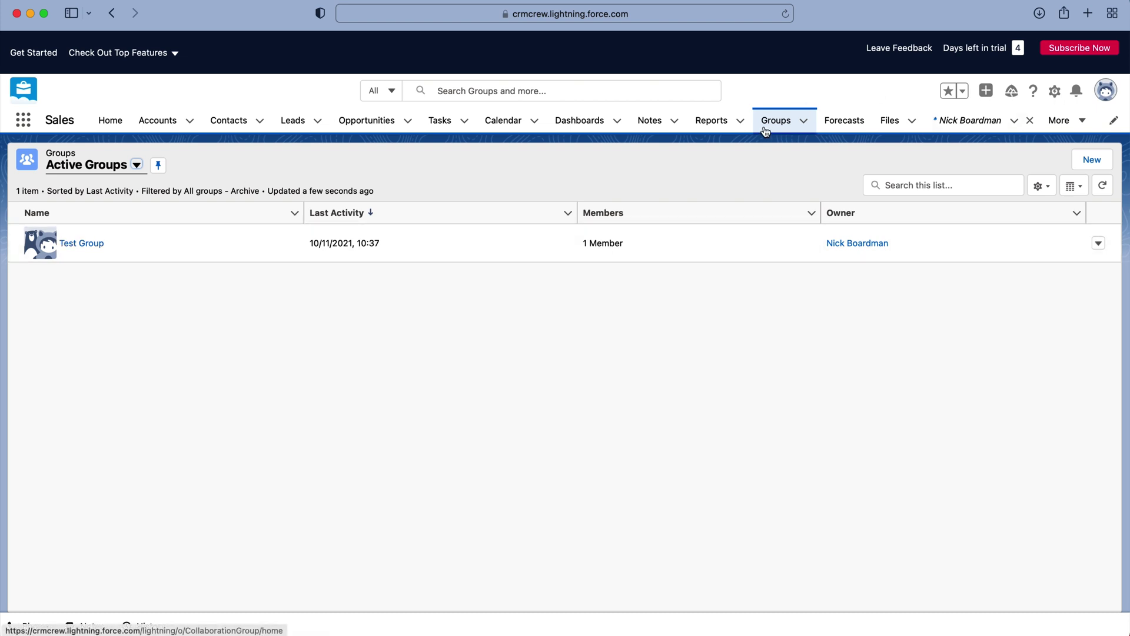
left_click(1099, 244)
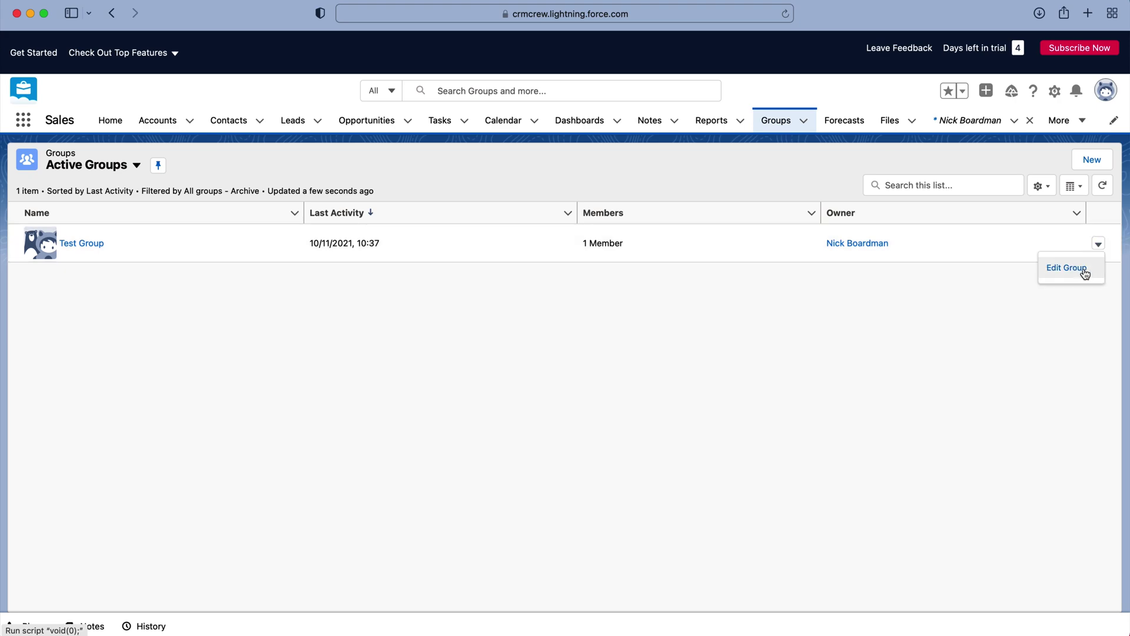
left_click(1084, 270)
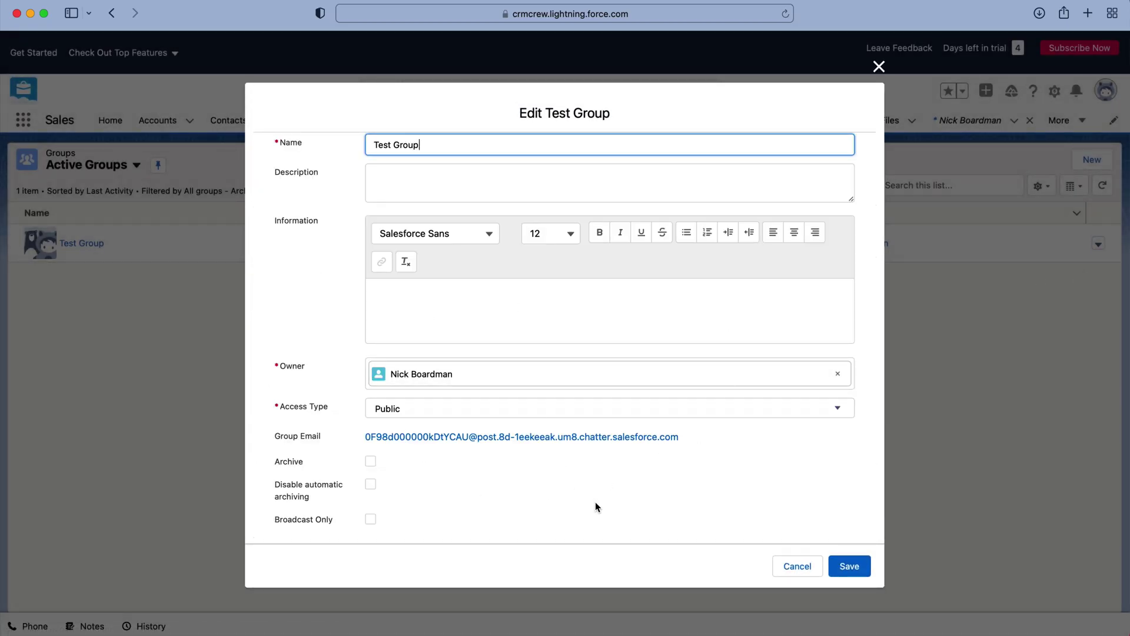
left_click(798, 566)
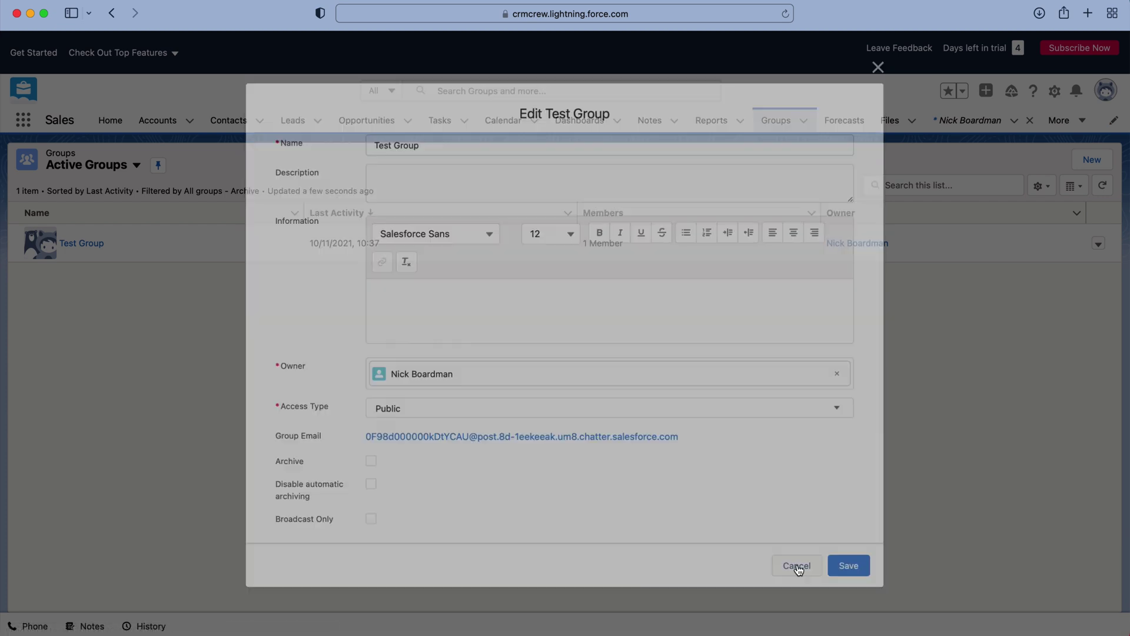